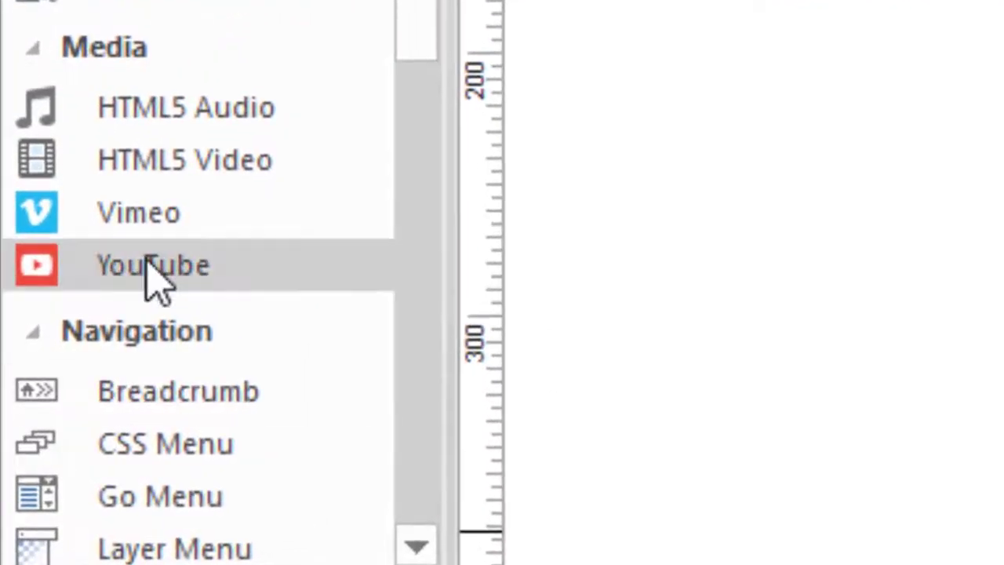
# Step: Insert a YouTube object in the upper part of page3 and enlarge it to about 480 × 270 px
pyautogui.click(143, 274)
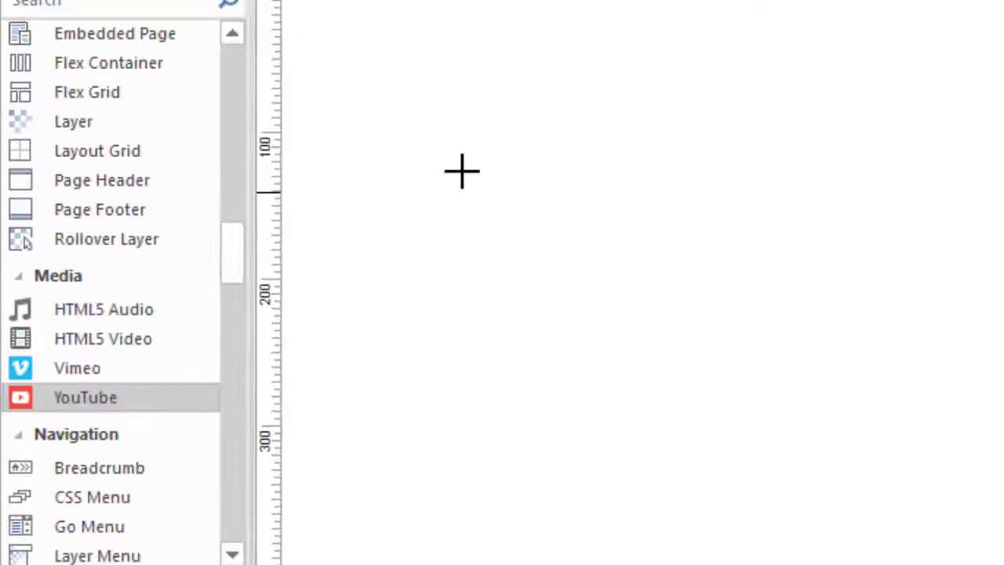
pyautogui.moveTo(365, 180); pyautogui.dragTo(446, 224)
pyautogui.moveTo(516, 324); pyautogui.dragTo(604, 290)
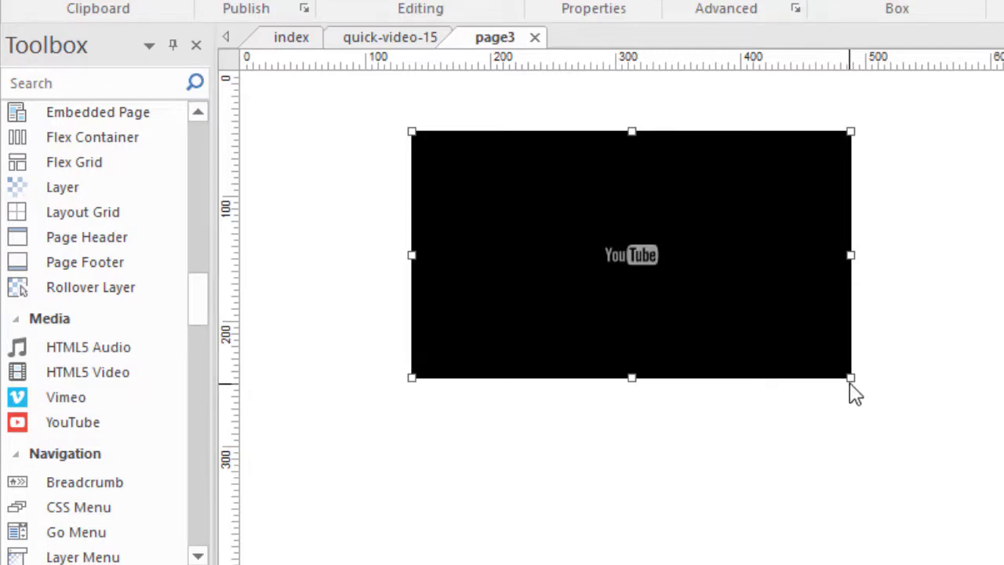
pyautogui.moveTo(852, 376); pyautogui.dragTo(995, 527)
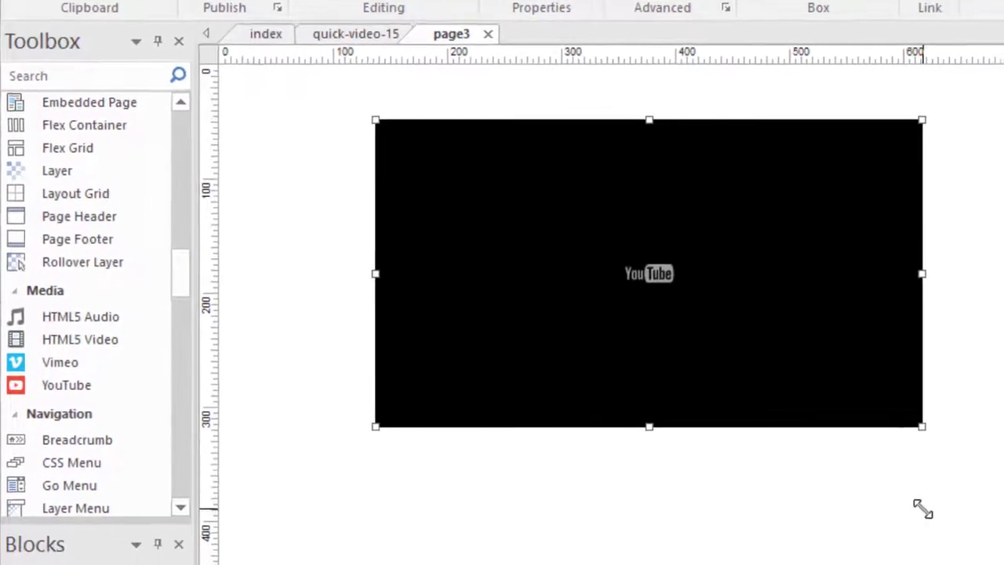
# Step: Open the YouTube object's properties and examine the video ID portion of its default URL
pyautogui.doubleClick(589, 210)
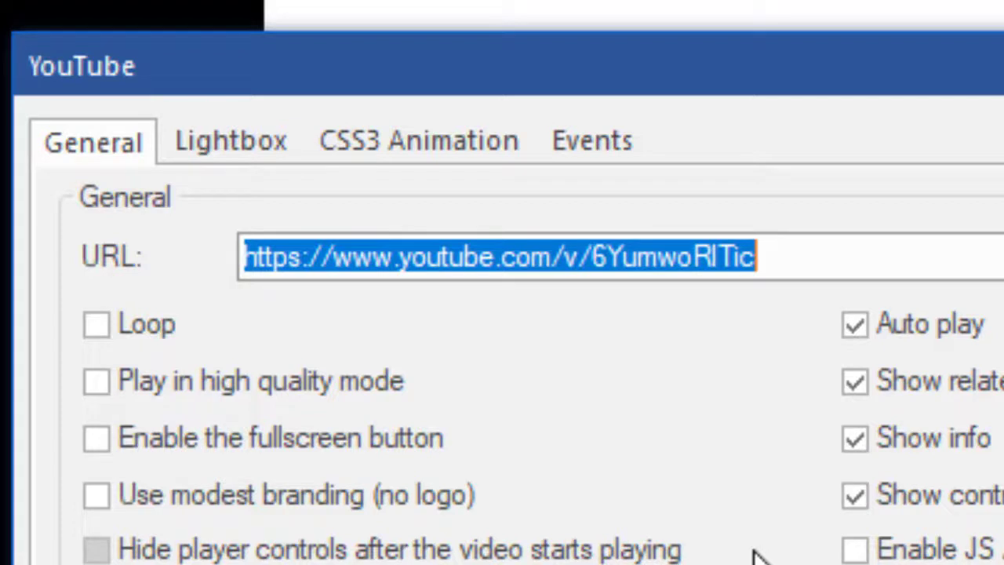
pyautogui.click(601, 257)
pyautogui.moveTo(601, 257); pyautogui.dragTo(773, 259)
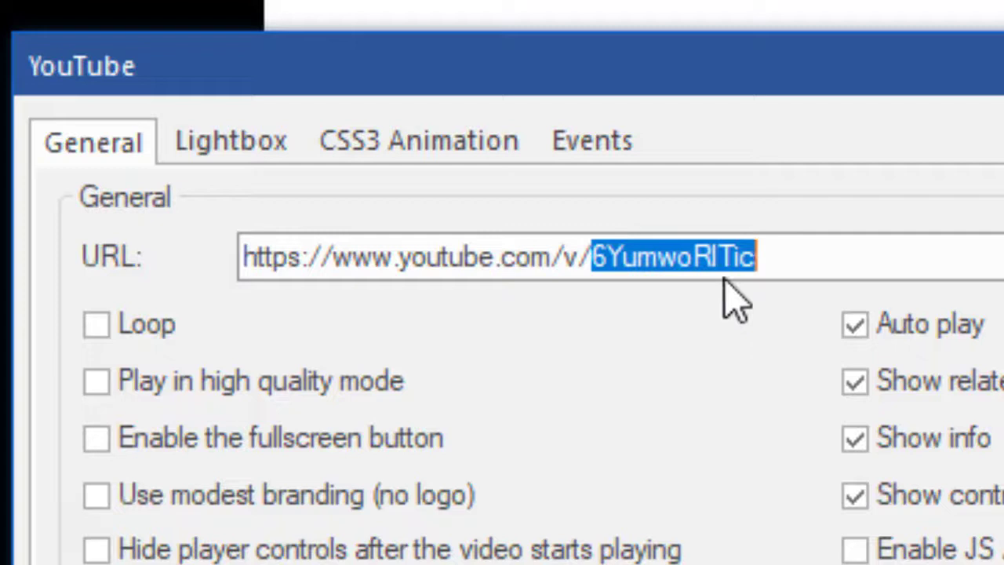
pyautogui.click(800, 253)
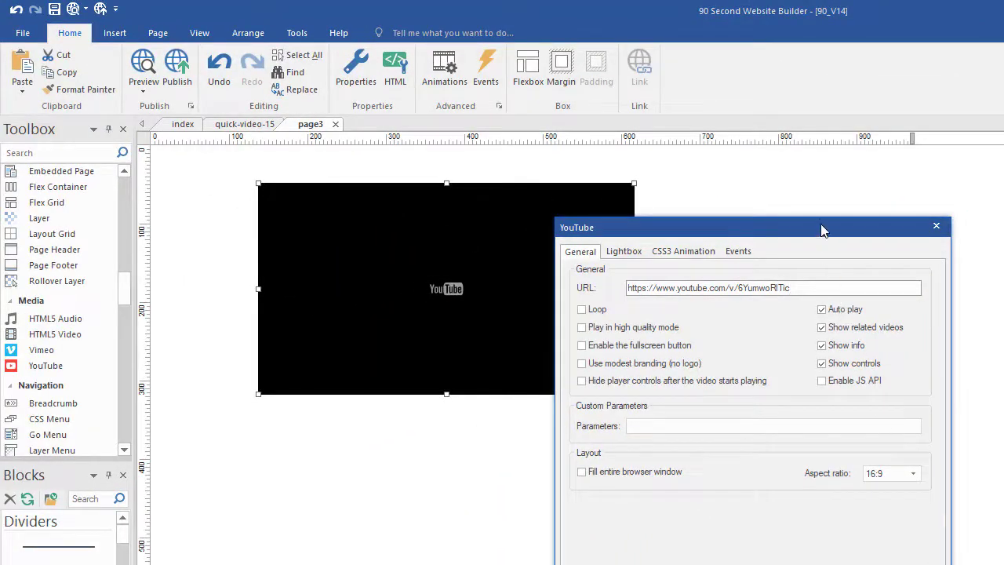
pyautogui.moveTo(820, 228); pyautogui.dragTo(805, 190)
pyautogui.click(755, 547)
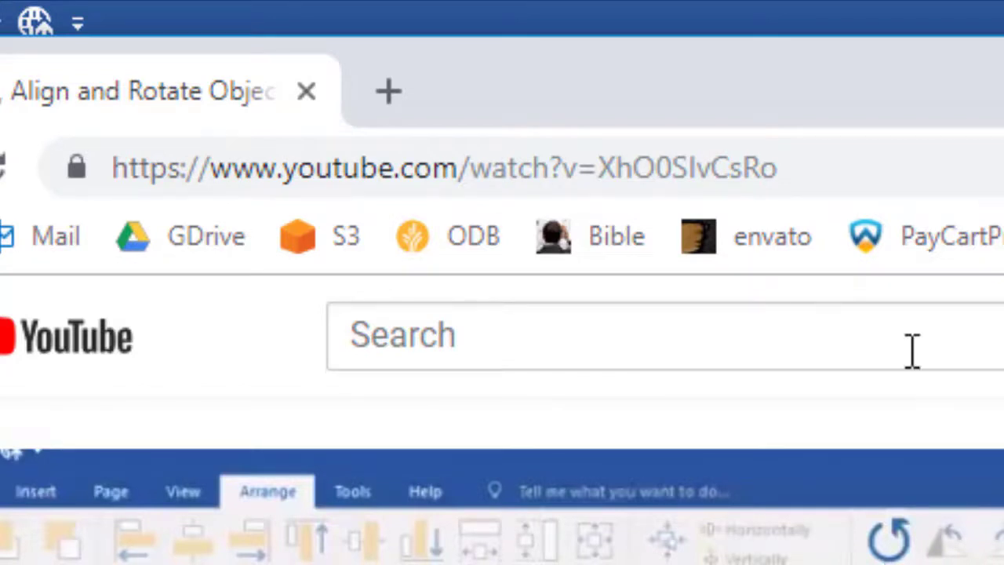
# Step: Examine where the video ID appears in the YouTube page's address and in the video's share link in the browser
pyautogui.click(768, 171)
pyautogui.moveTo(769, 171); pyautogui.dragTo(596, 168)
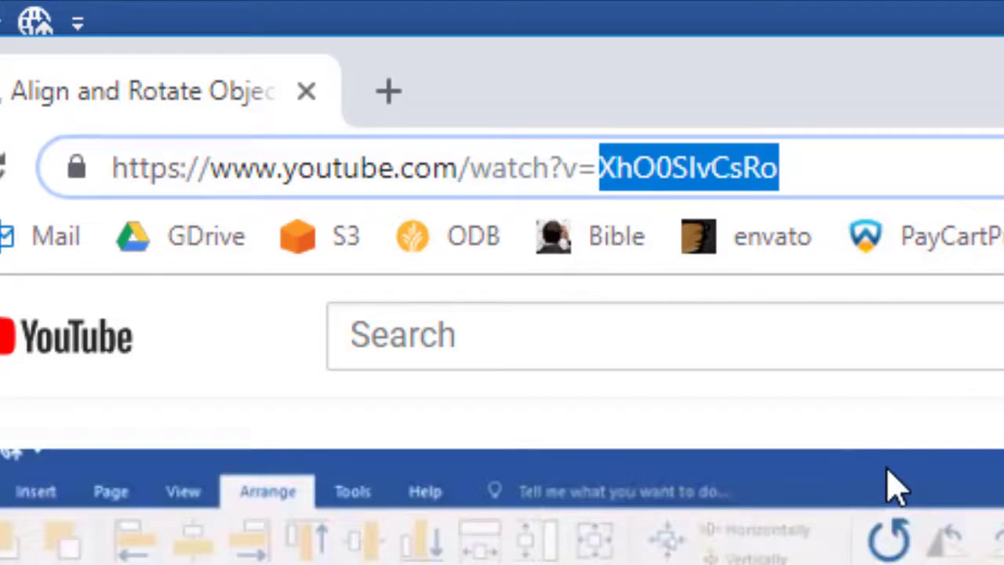
pyautogui.click(808, 165)
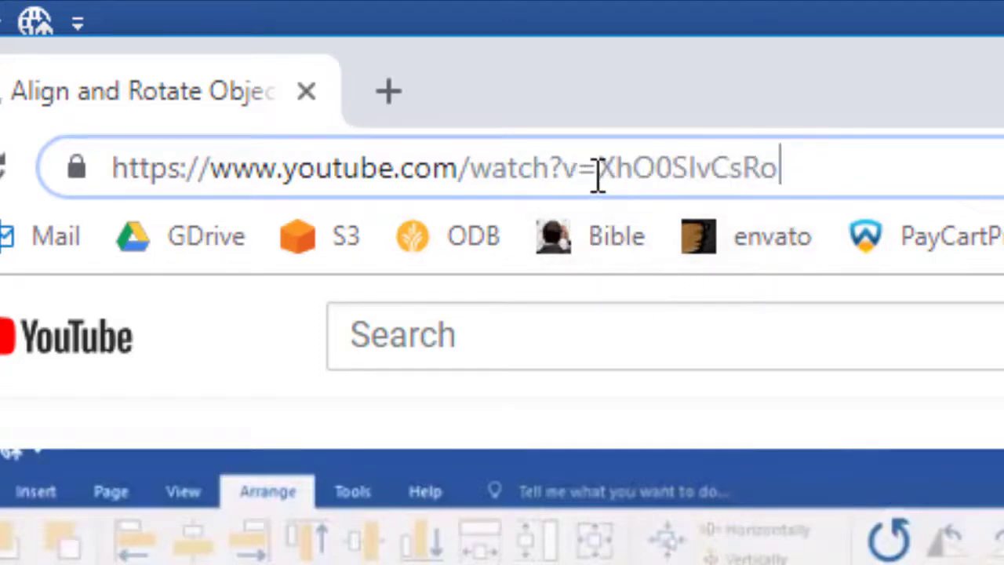
pyautogui.moveTo(599, 168); pyautogui.dragTo(800, 175)
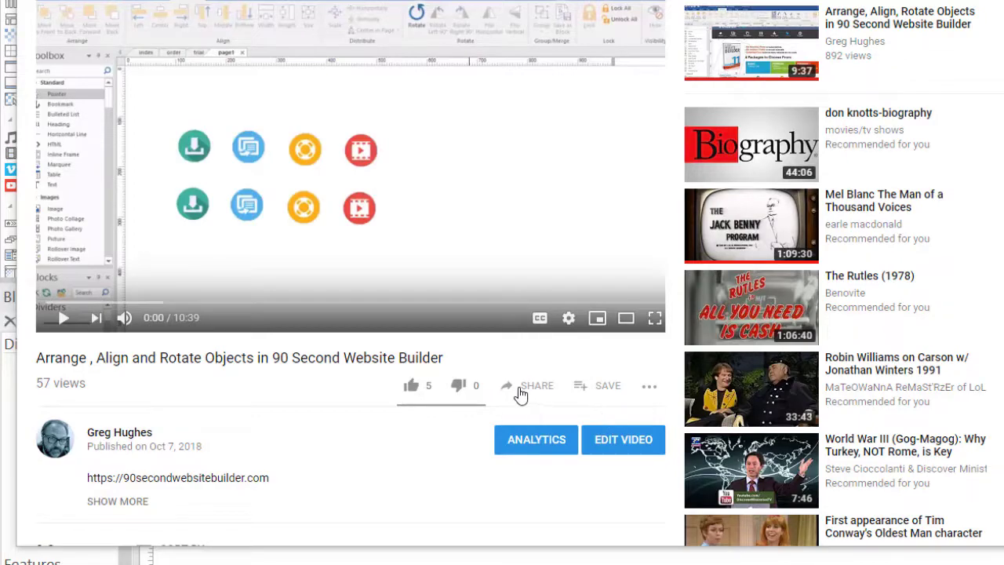
pyautogui.click(524, 389)
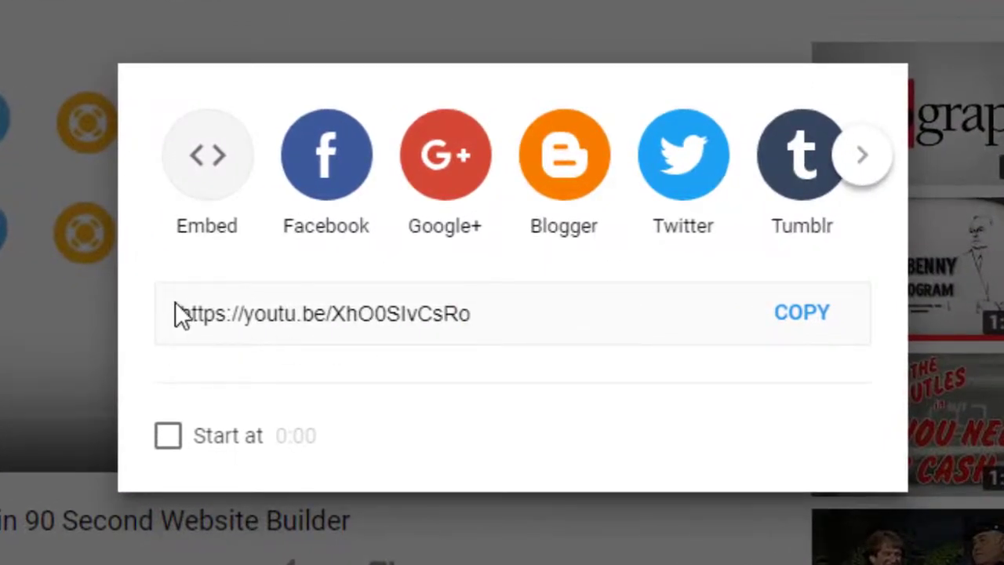
pyautogui.moveTo(182, 314); pyautogui.dragTo(446, 331)
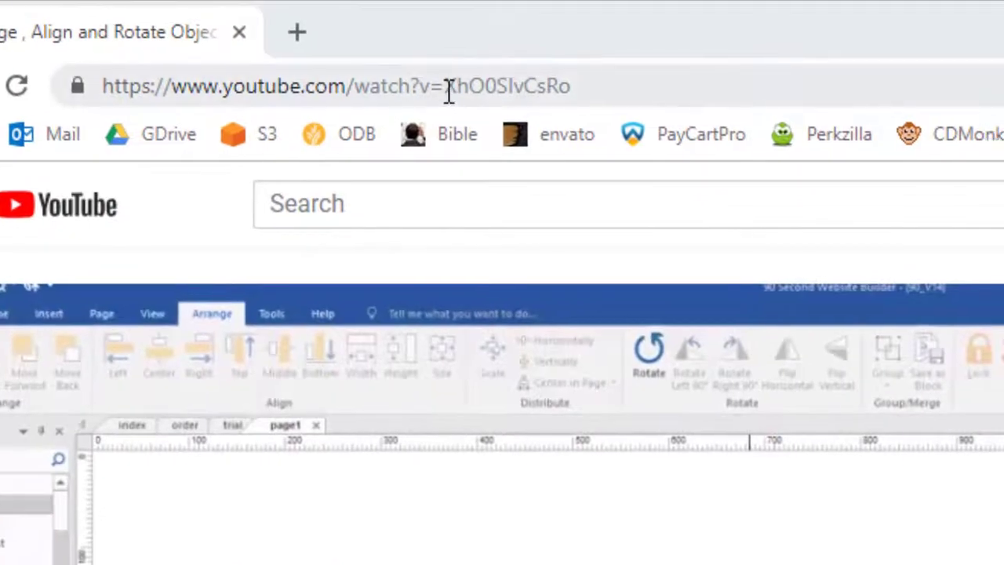
# Step: Copy the video ID XhO0SIvCsRo from the browser address and paste it over the ID in the YouTube object's URL
pyautogui.moveTo(449, 92); pyautogui.dragTo(571, 87)
pyautogui.hotkey('ctrl', 'c')
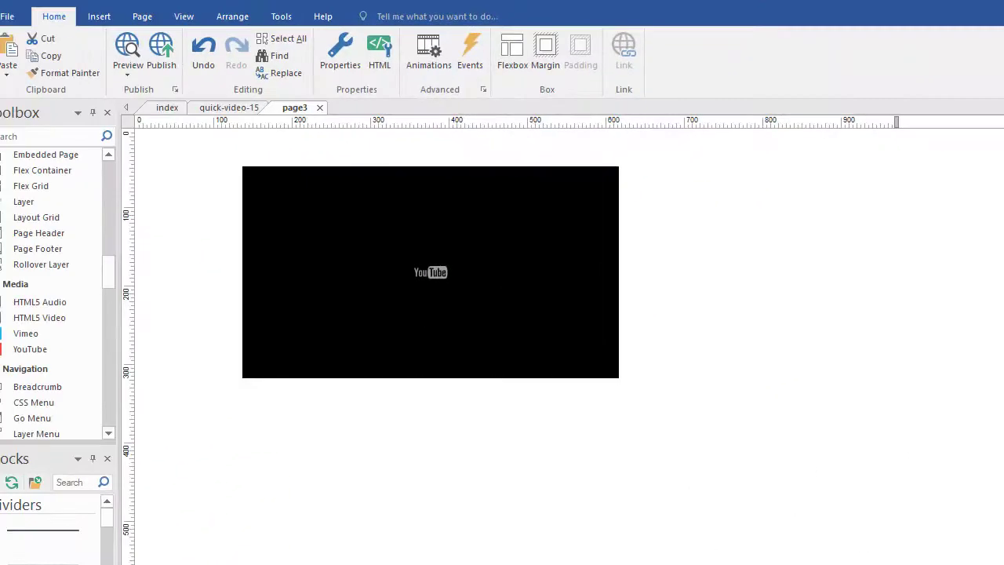
pyautogui.doubleClick(372, 254)
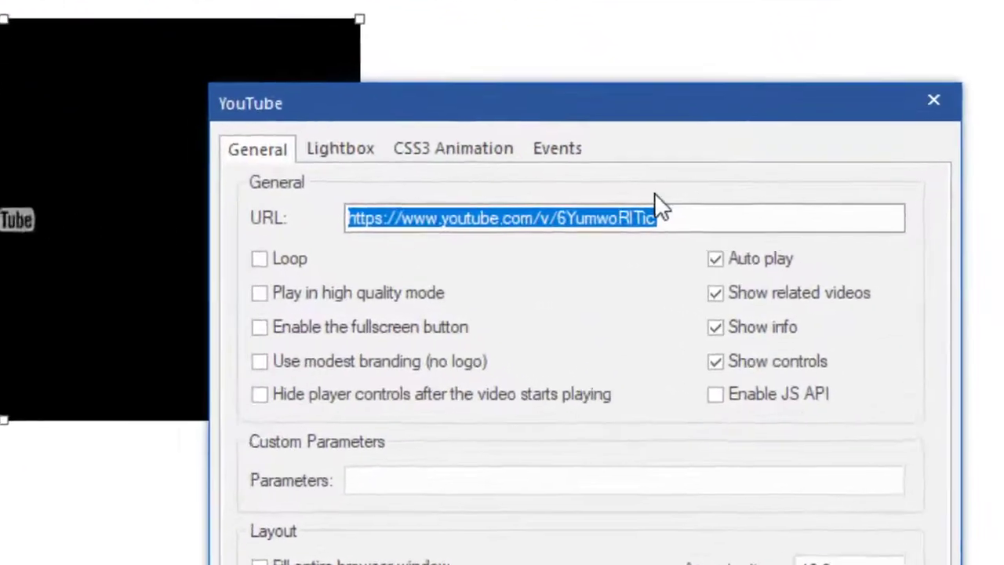
pyautogui.click(683, 246)
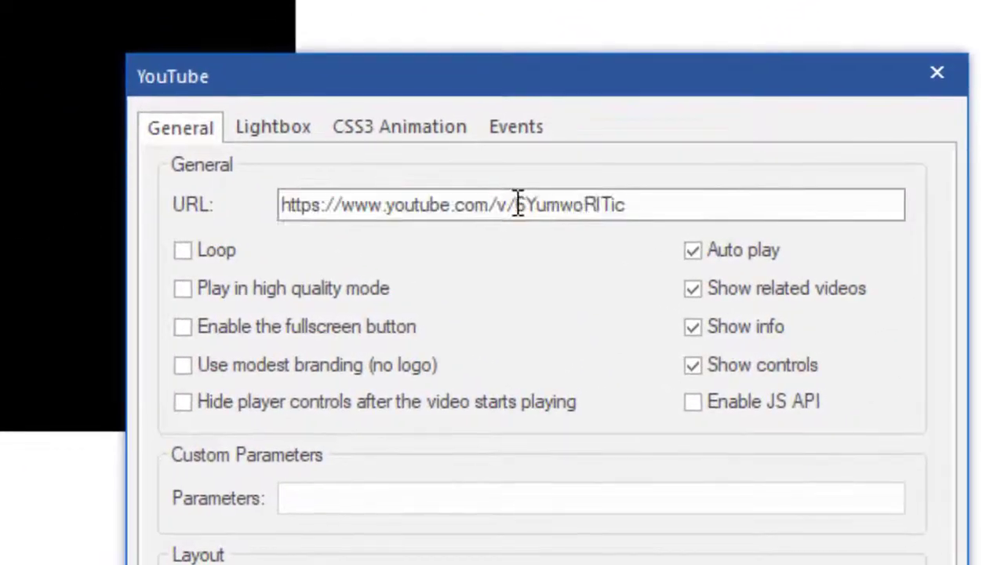
pyautogui.moveTo(644, 247); pyautogui.dragTo(739, 245)
pyautogui.hotkey('ctrl', 'v')
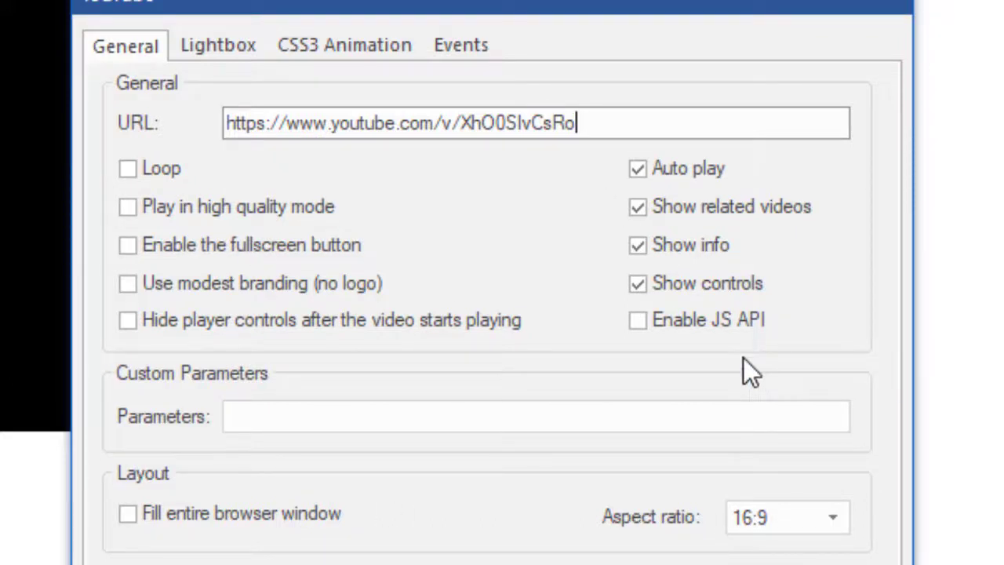
# Step: Enable high quality, fullscreen button, modest branding and hiding controls after start, disable auto play and related videos, keep 16:9, and apply
pyautogui.click(126, 208)
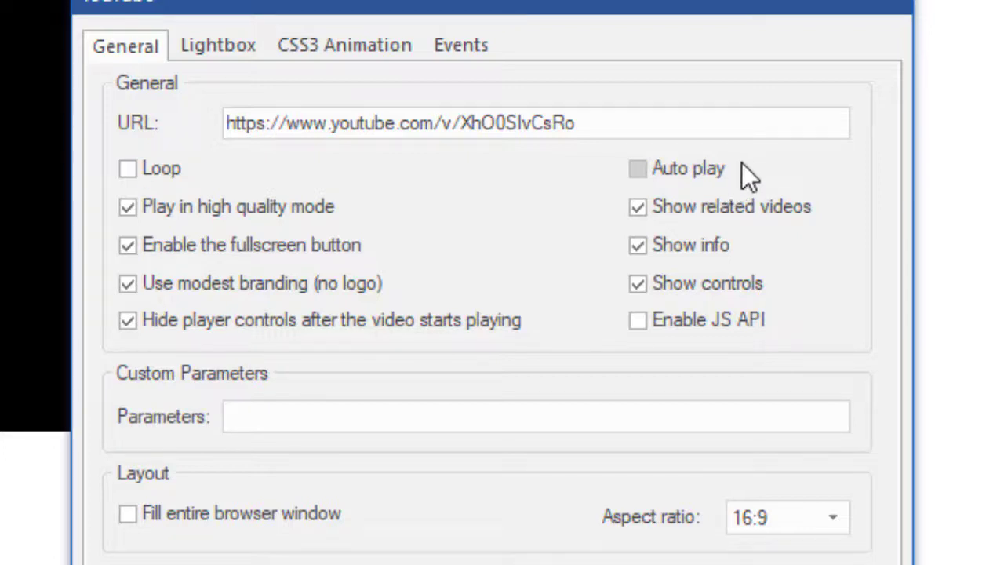
pyautogui.click(637, 209)
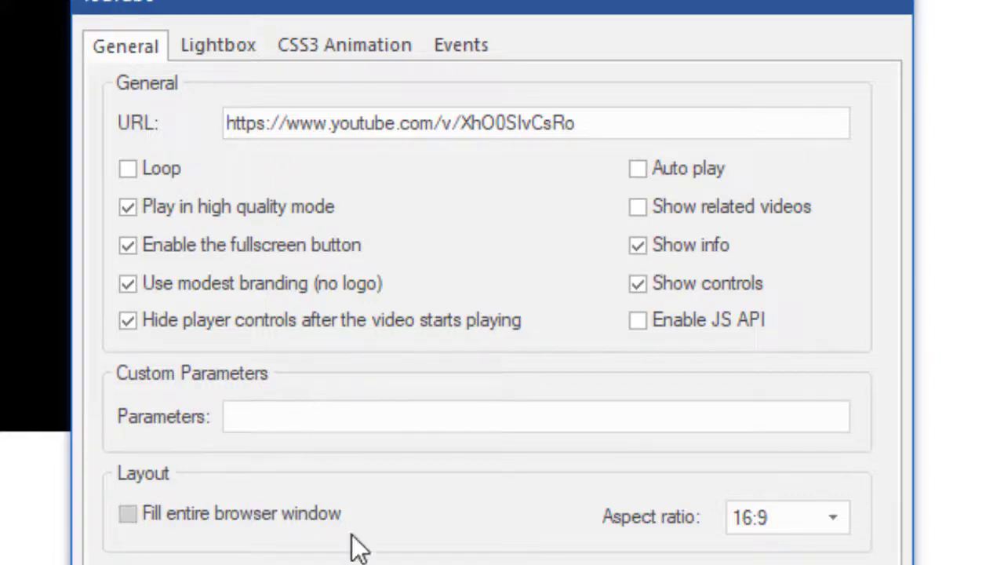
pyautogui.click(836, 519)
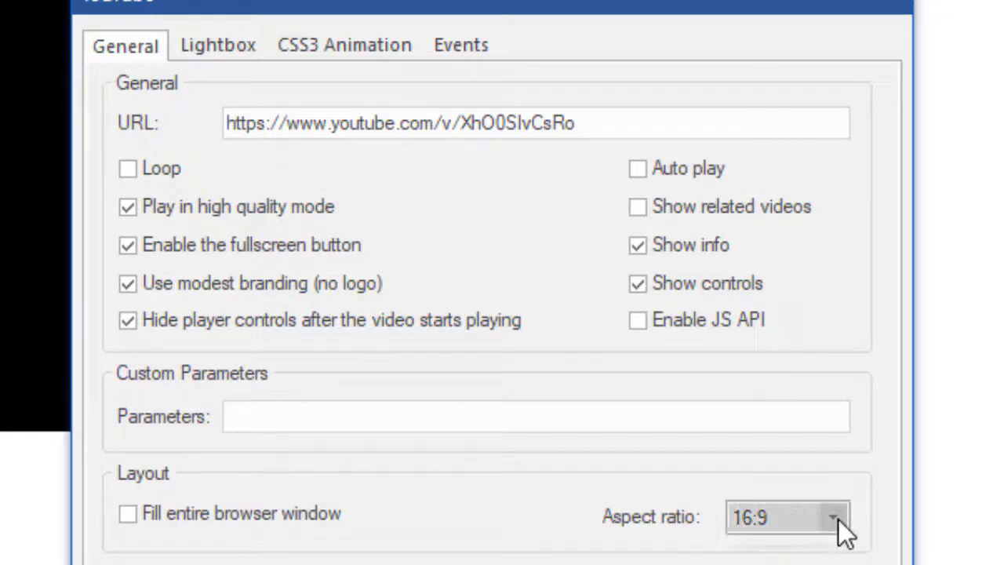
pyautogui.press('Return')
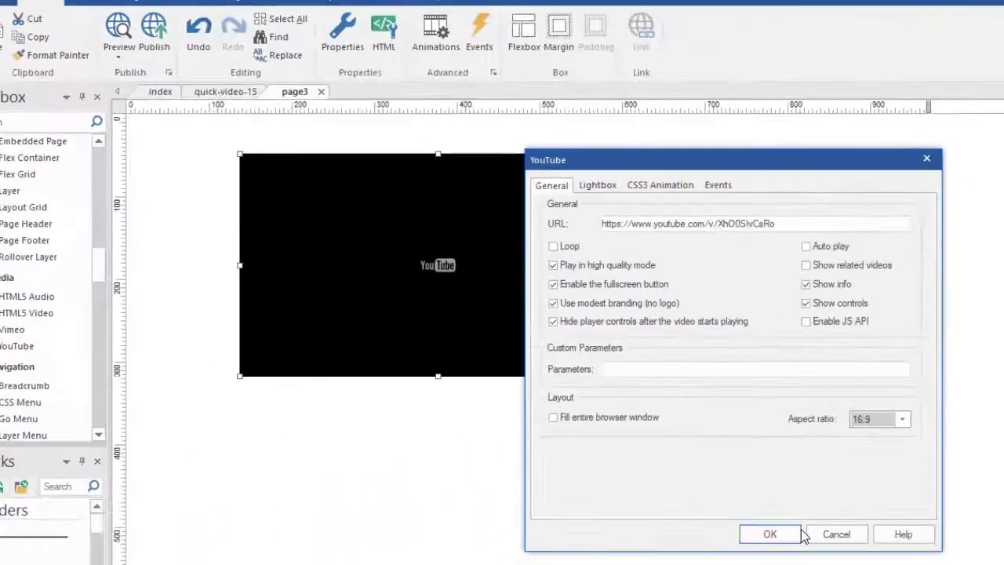
pyautogui.click(784, 535)
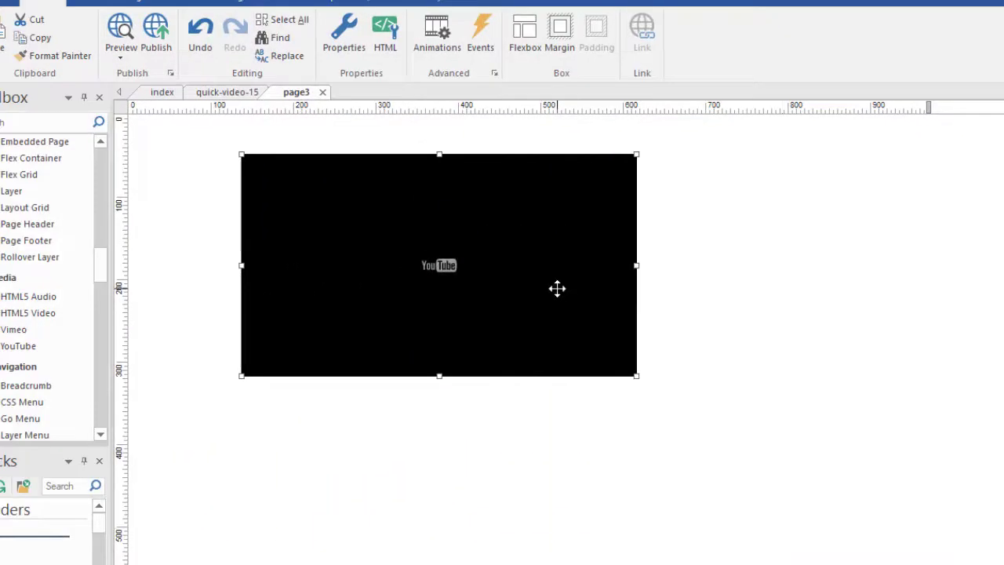
# Step: Move the YouTube object farther left on the page and enlarge it to about 730 × 410 px
pyautogui.moveTo(556, 287); pyautogui.dragTo(497, 290)
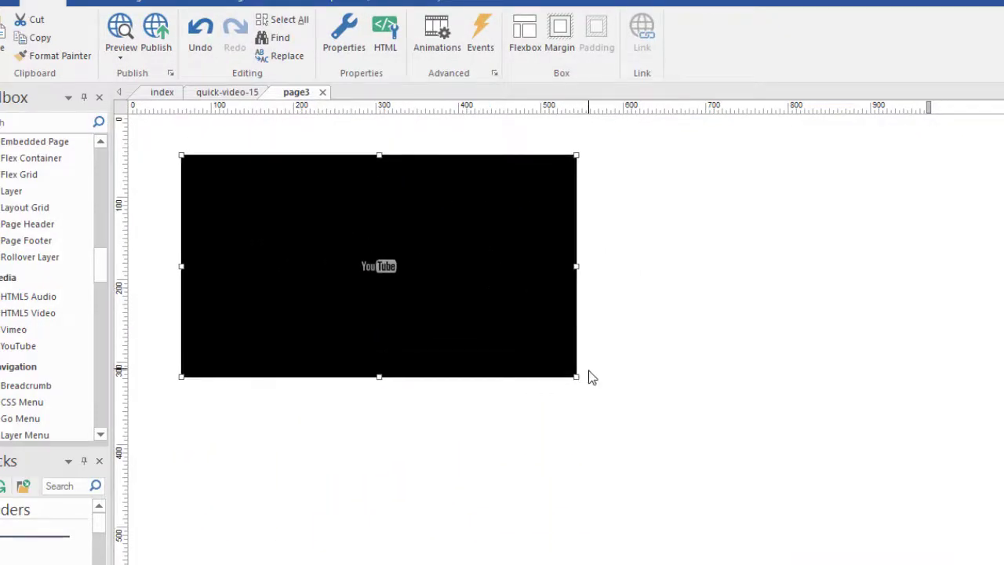
pyautogui.moveTo(576, 376); pyautogui.dragTo(785, 514)
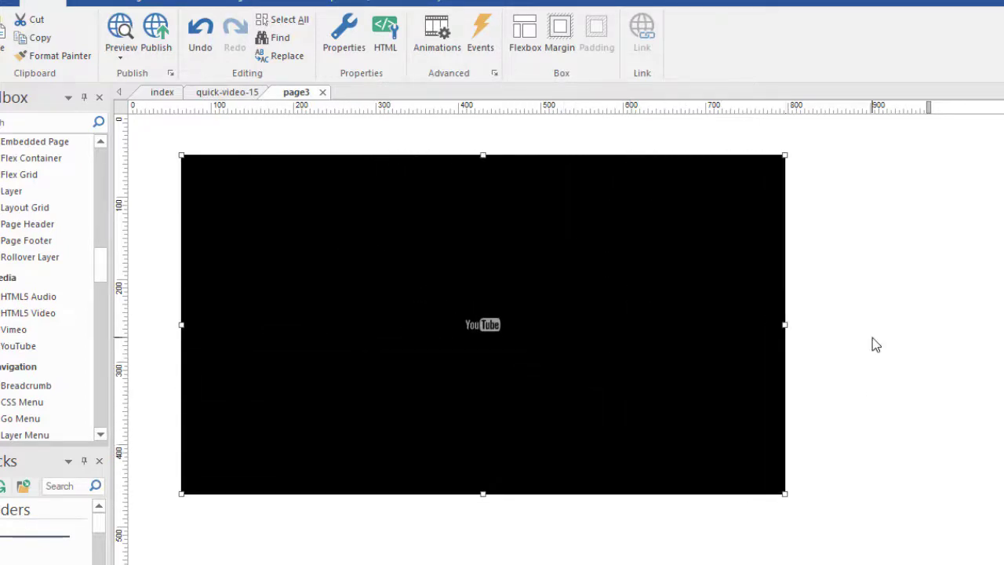
pyautogui.click(876, 345)
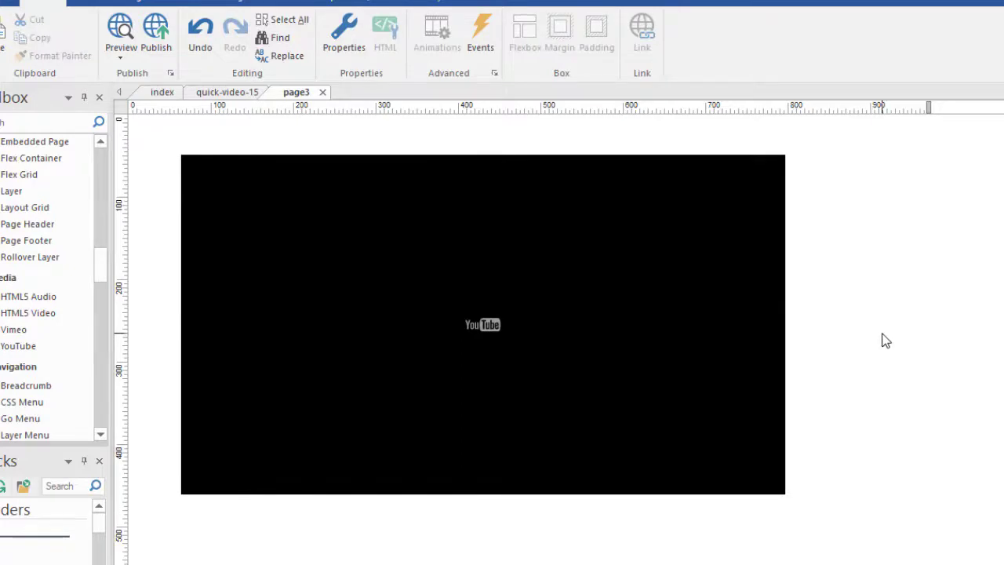
# Step: Preview the page in the browser, play and pause the embedded video, and close the preview
pyautogui.press('F5')
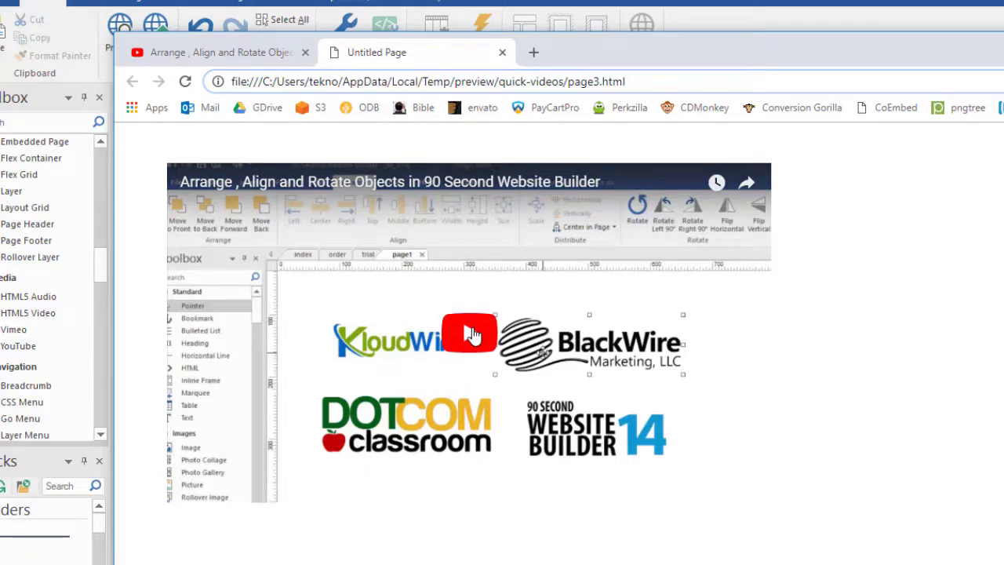
pyautogui.click(472, 335)
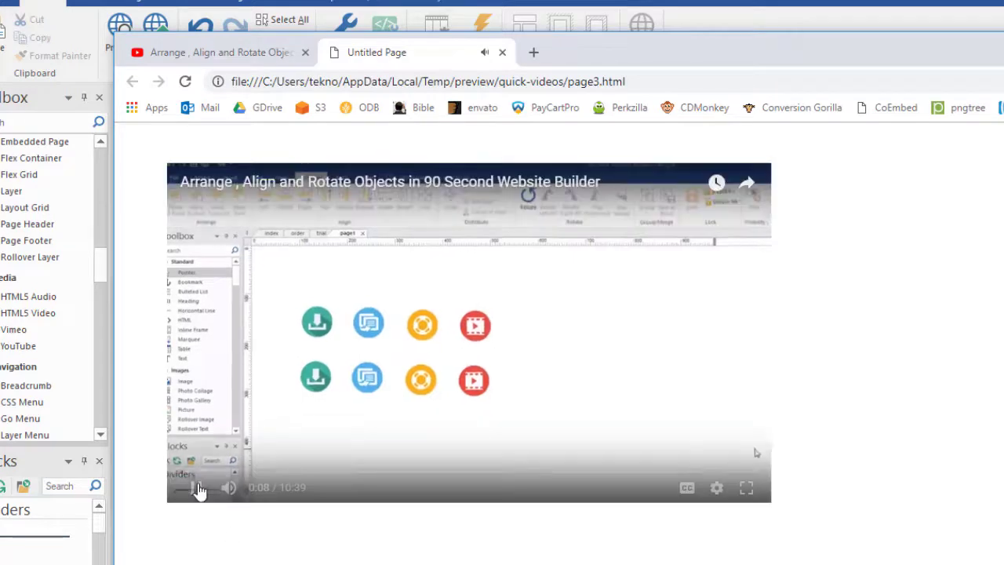
pyautogui.click(197, 487)
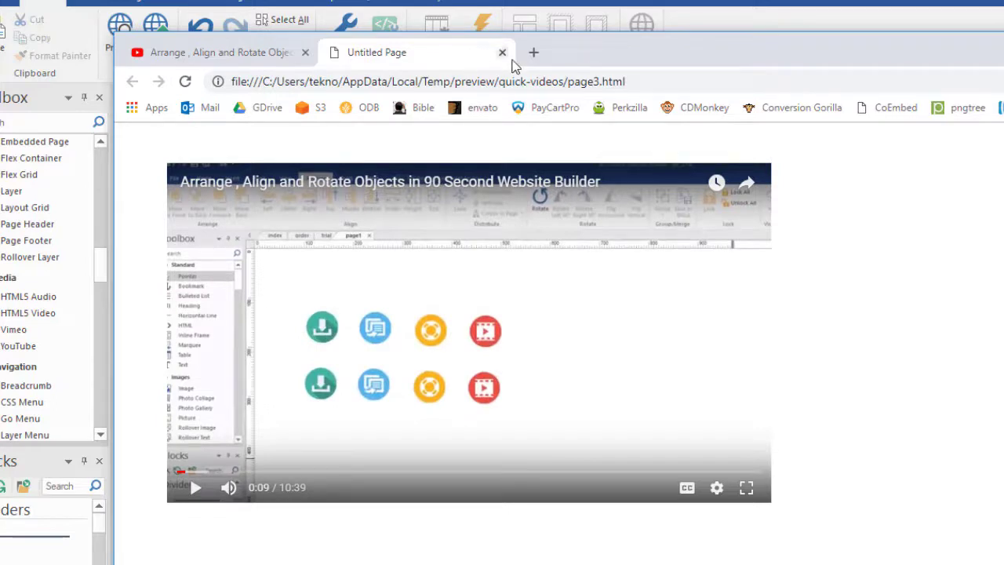
pyautogui.hotkey('alt', 'F4')
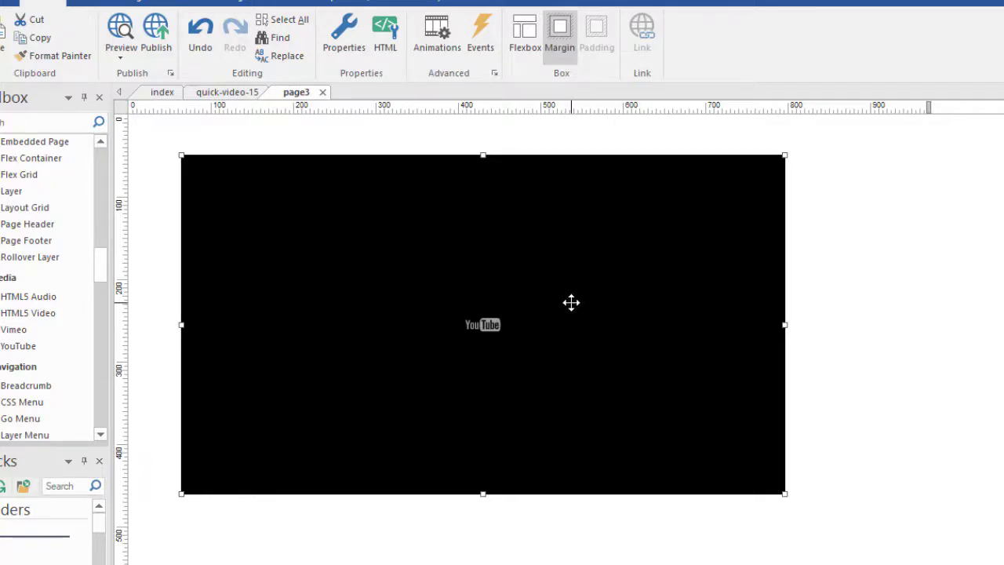
# Step: Set the YouTube object to display inside a Lightbox, using youtube-icon as its preview image
pyautogui.doubleClick(554, 283)
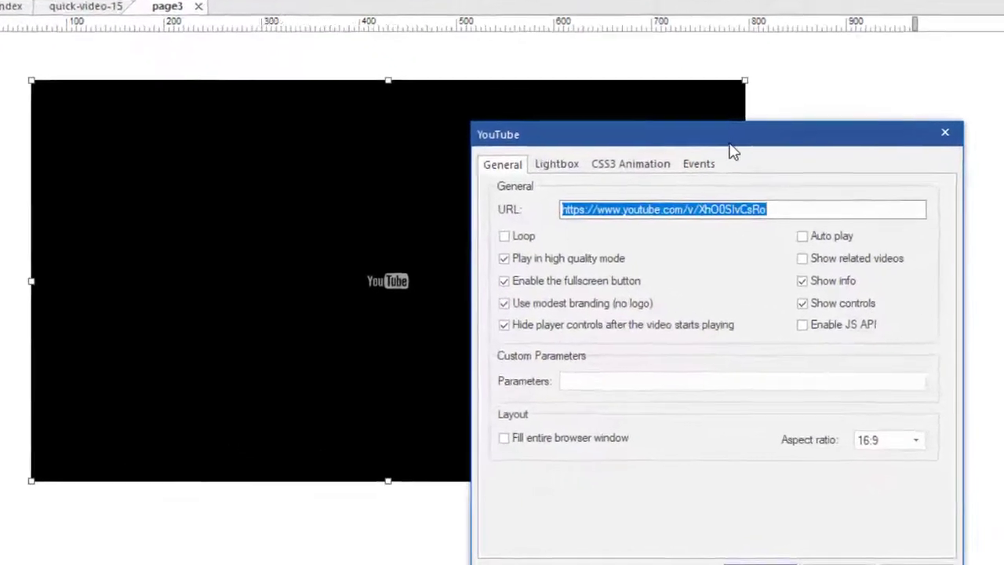
pyautogui.click(556, 163)
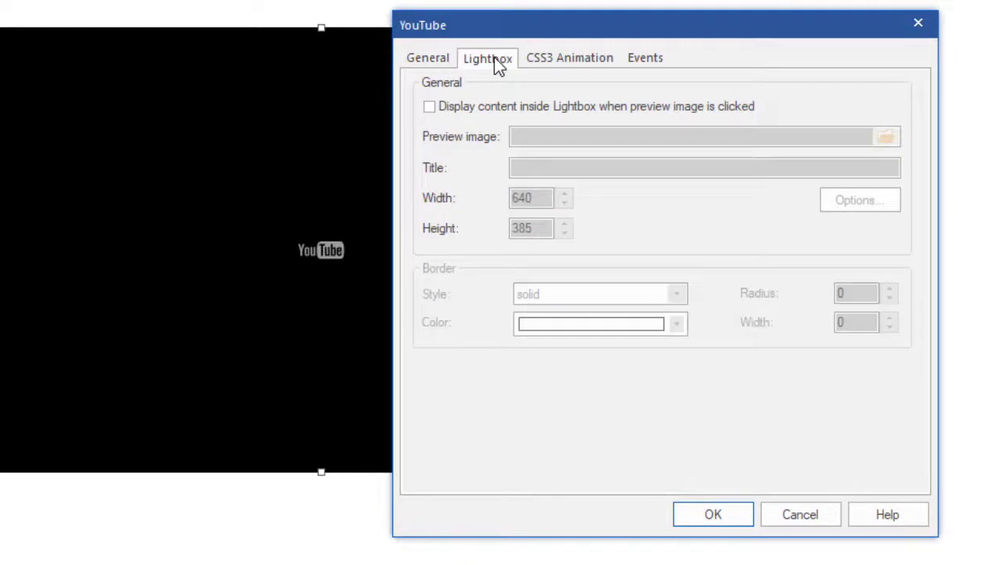
pyautogui.click(428, 105)
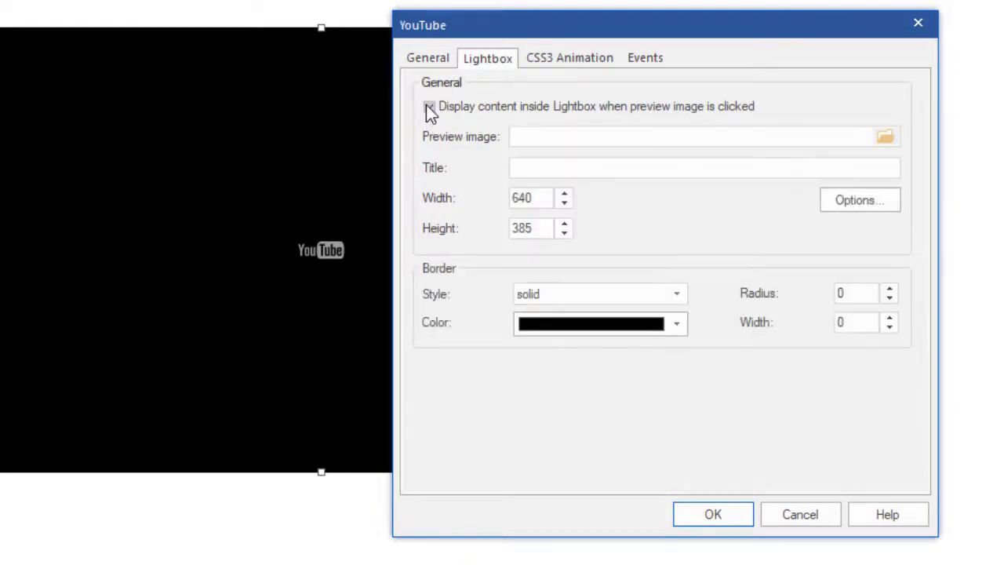
pyautogui.click(886, 137)
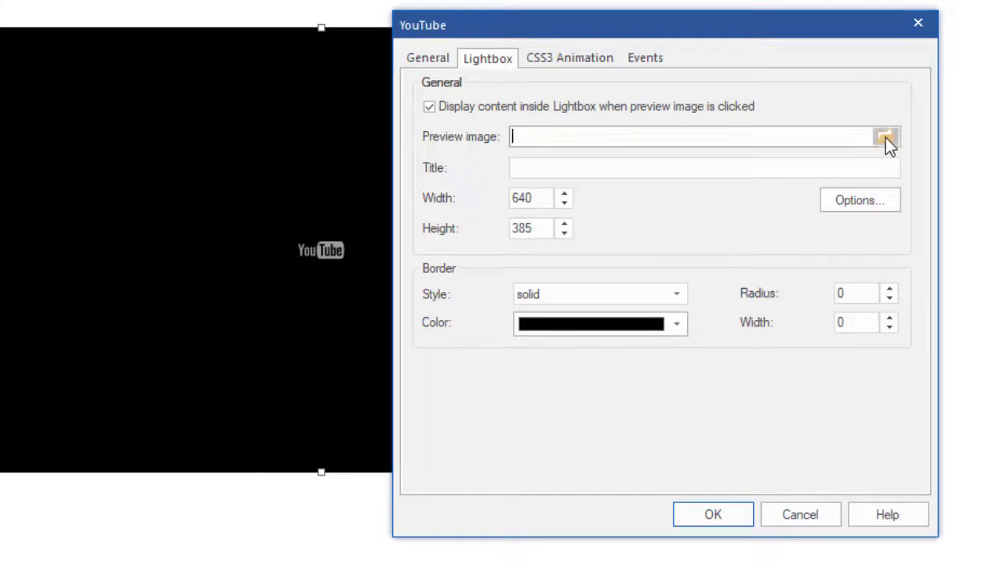
pyautogui.scroll(-10, 867, 309)
pyautogui.scroll(-5, 867, 308)
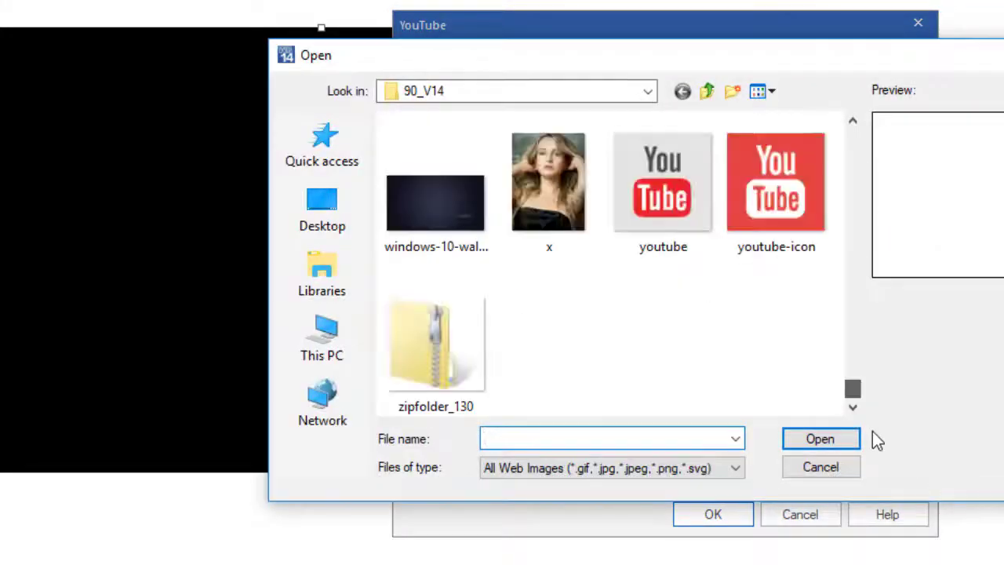
pyautogui.click(767, 182)
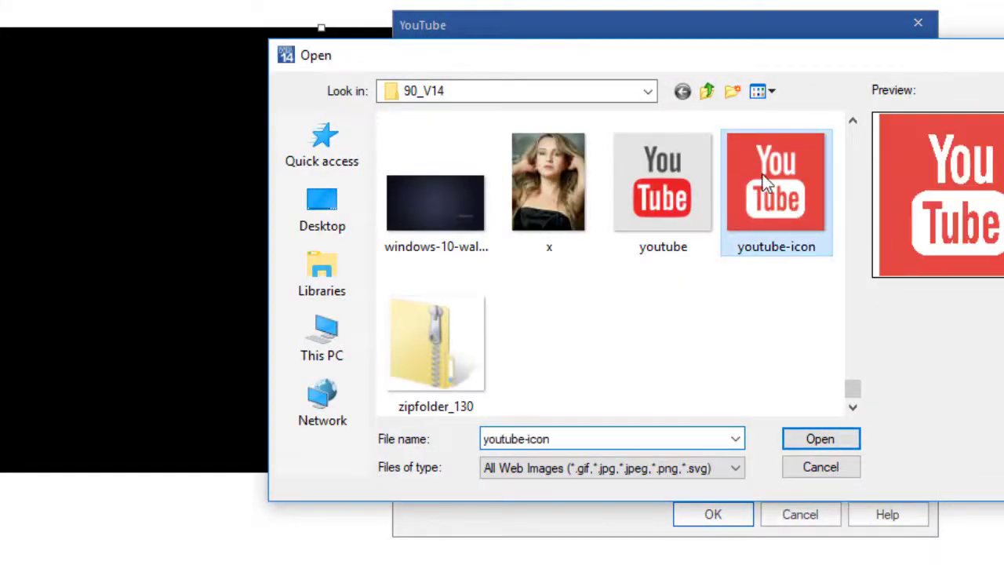
pyautogui.click(806, 439)
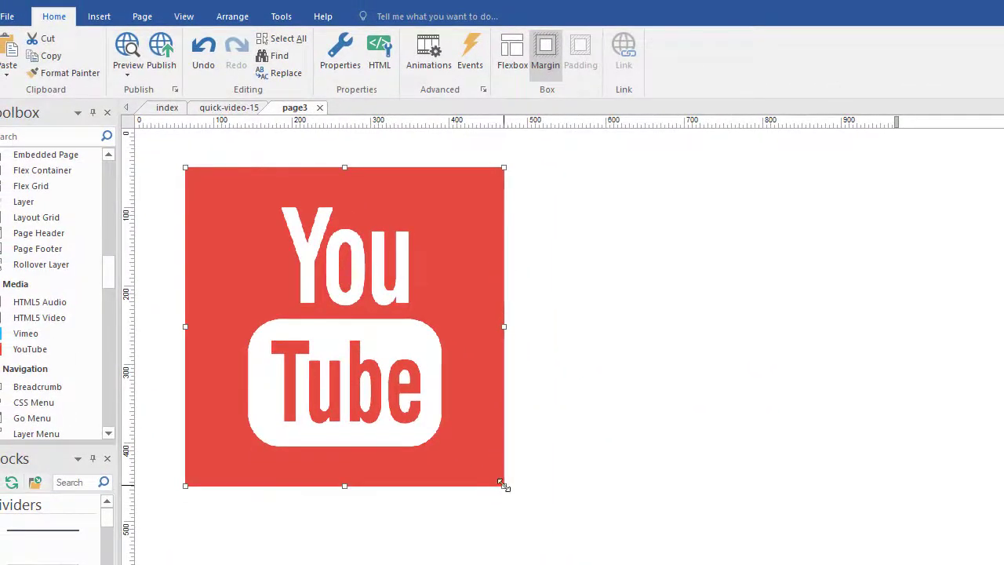
# Step: Shrink the YouTube preview image to about 108 × 108 px and place it in the page's upper right area
pyautogui.moveTo(503, 493); pyautogui.dragTo(696, 223)
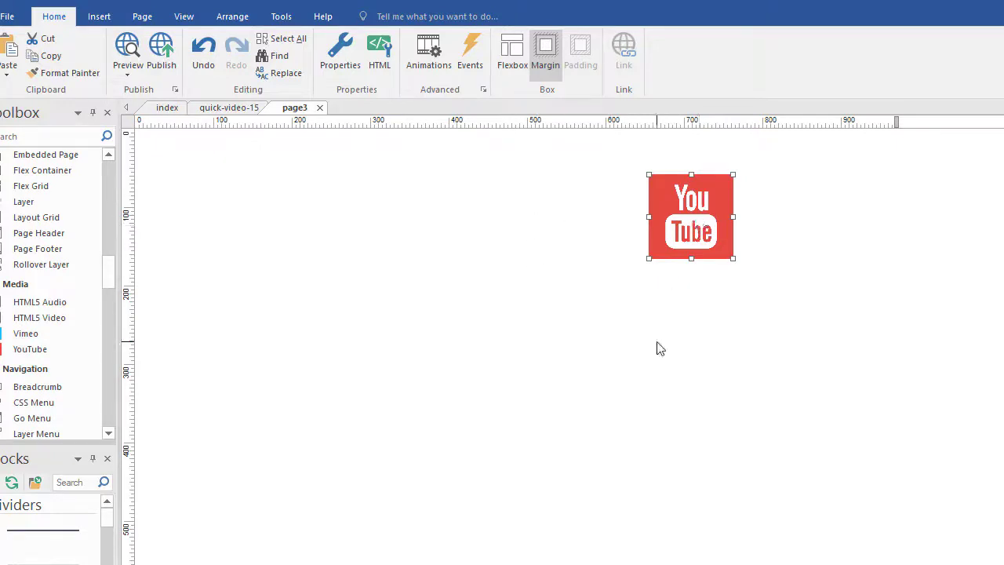
pyautogui.click(572, 258)
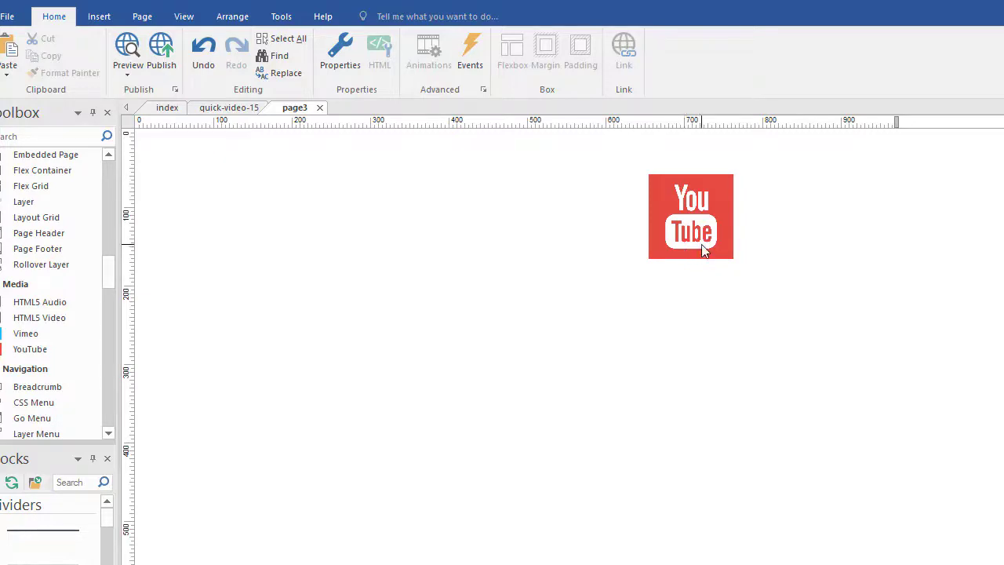
# Step: Preview the page in the browser and open the video in its Lightbox from the preview image
pyautogui.press('F5')
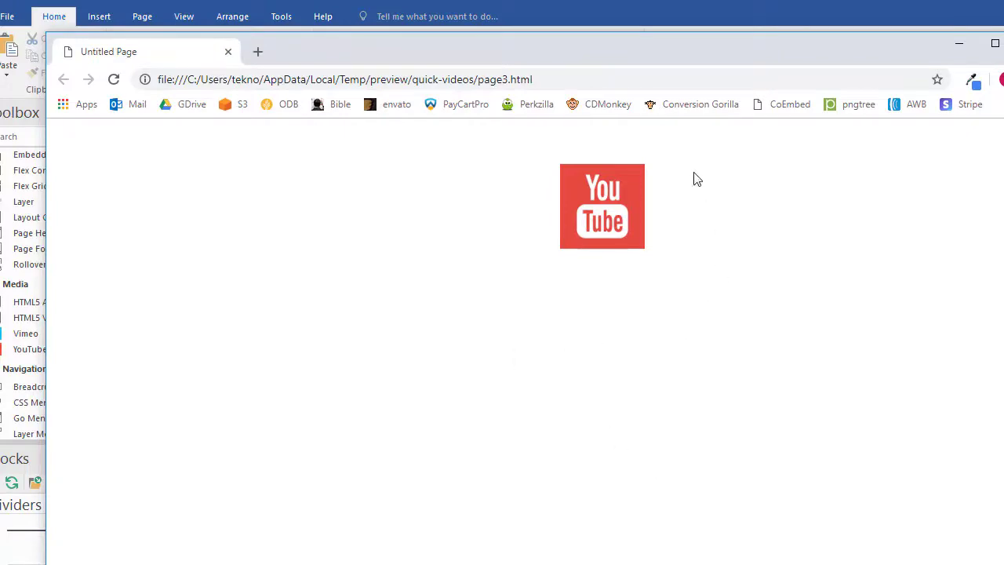
pyautogui.click(601, 205)
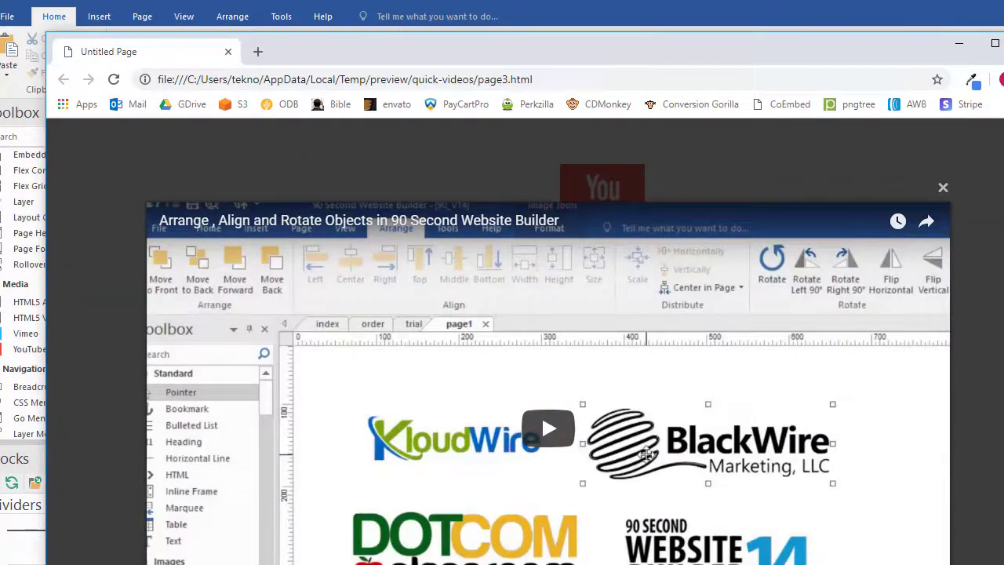